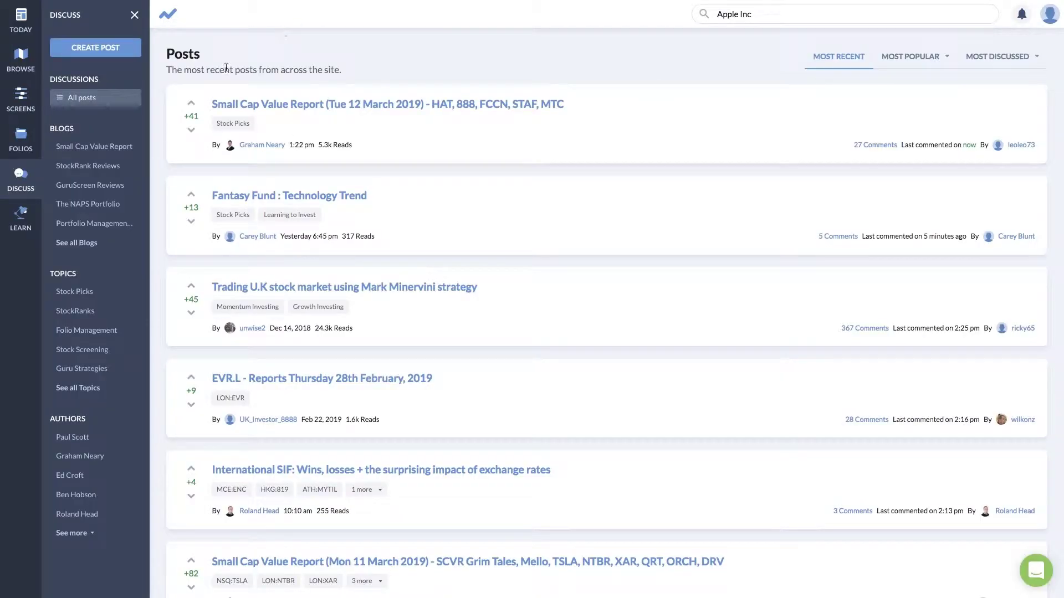
- Search for 'apple', select Apple Inc (NSQ:AAPL) and bring up its Charts tab
{"action": "left_click", "coordinate": [752, 15]}
{"action": "type", "text": "apple"}
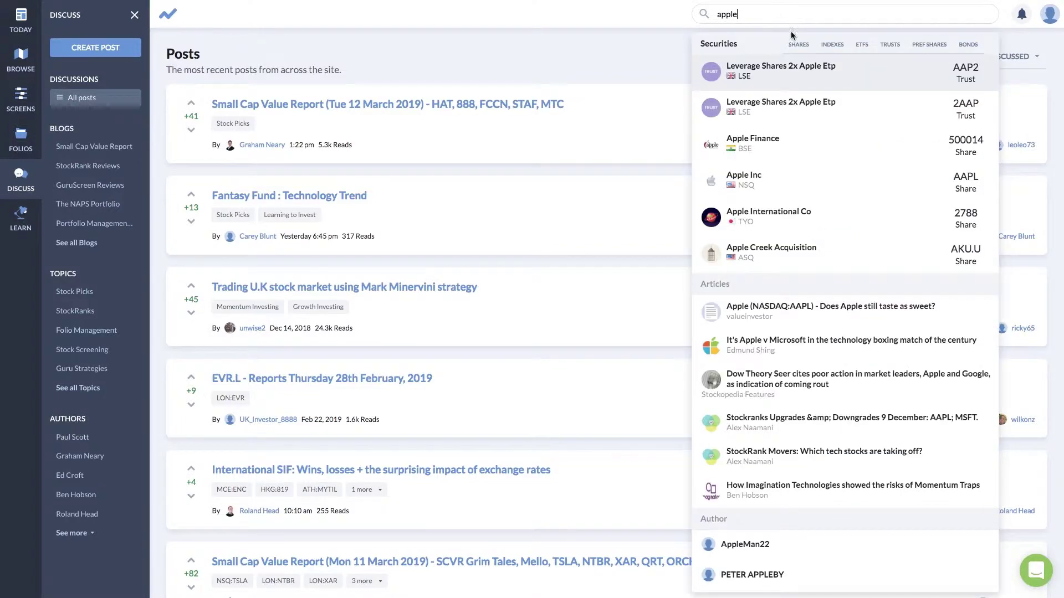
{"action": "left_click", "coordinate": [754, 182]}
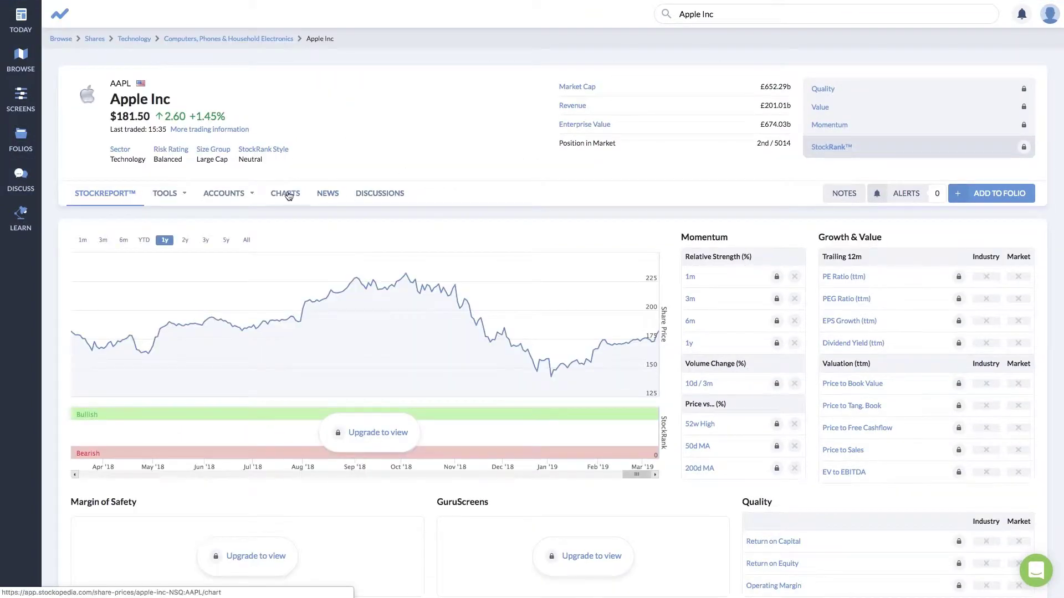
{"action": "left_click", "coordinate": [289, 196]}
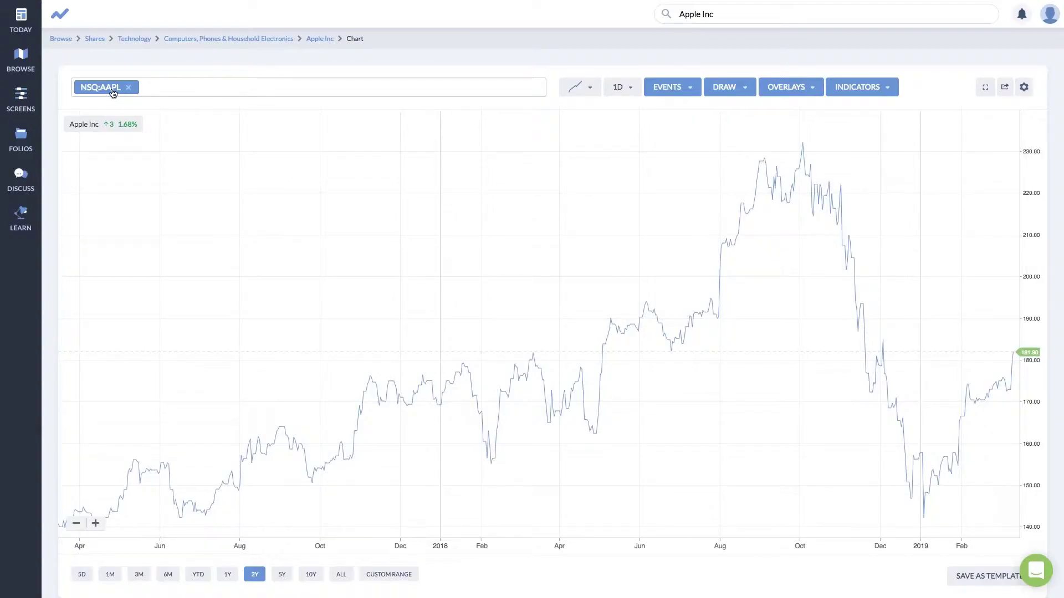
- Switch the Apple chart to Candles with a Weekly (1w) periodicity
{"action": "left_click", "coordinate": [583, 94]}
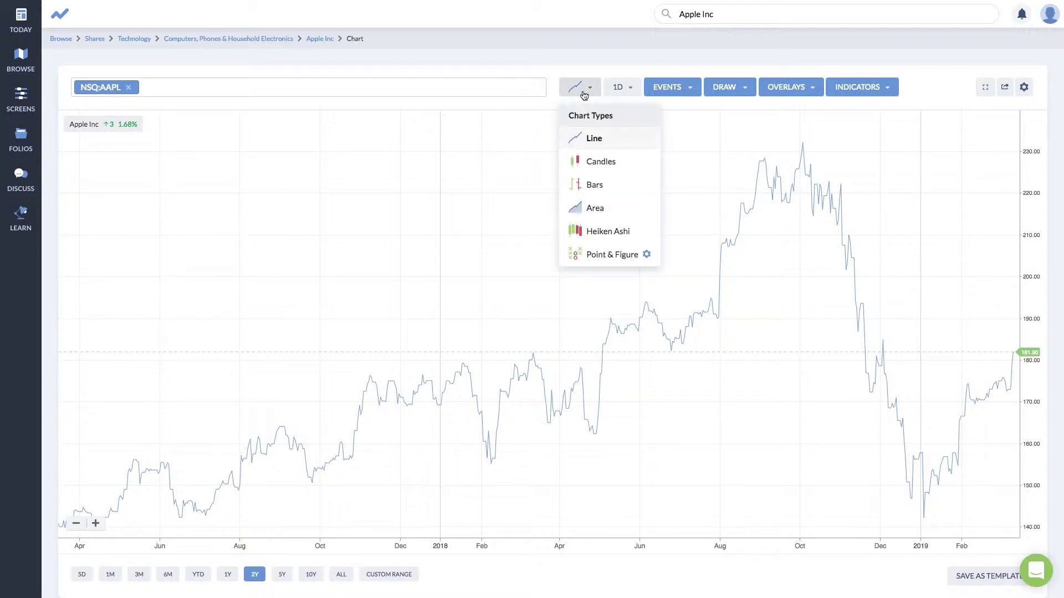
{"action": "left_click", "coordinate": [603, 162]}
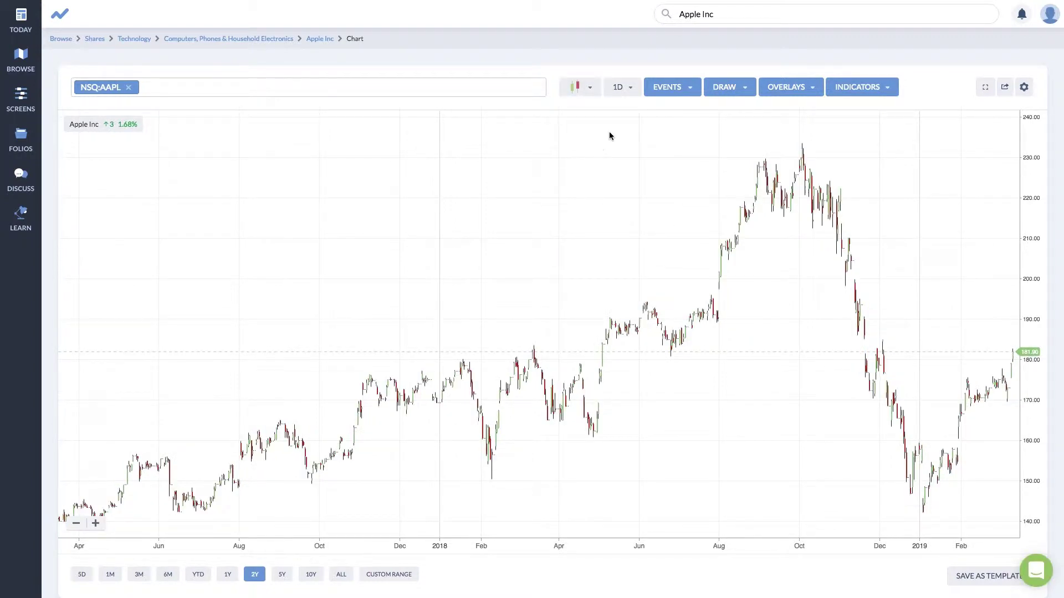
{"action": "left_click", "coordinate": [620, 90]}
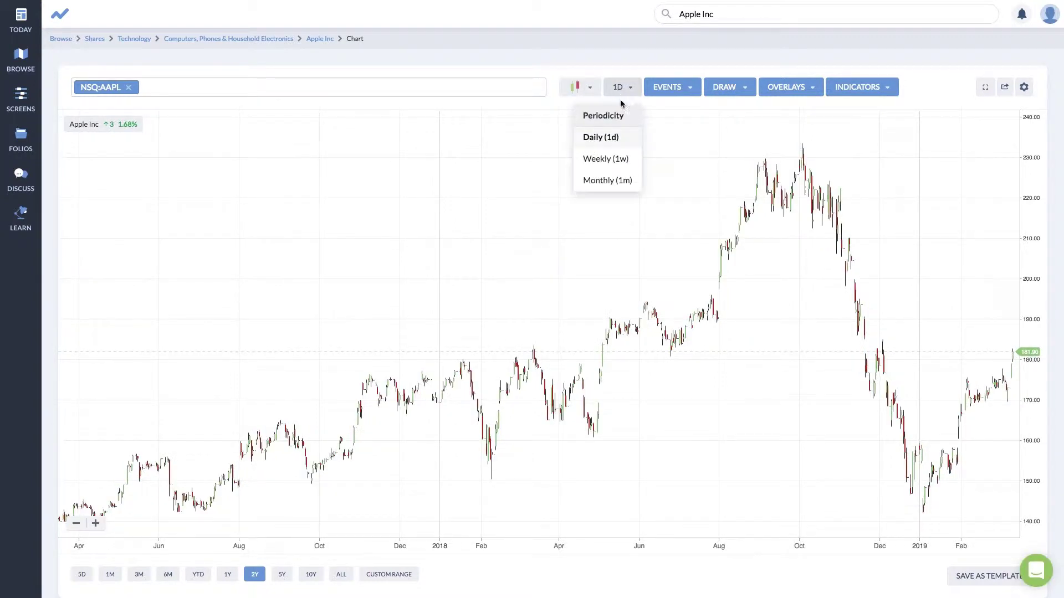
{"action": "left_click", "coordinate": [618, 158]}
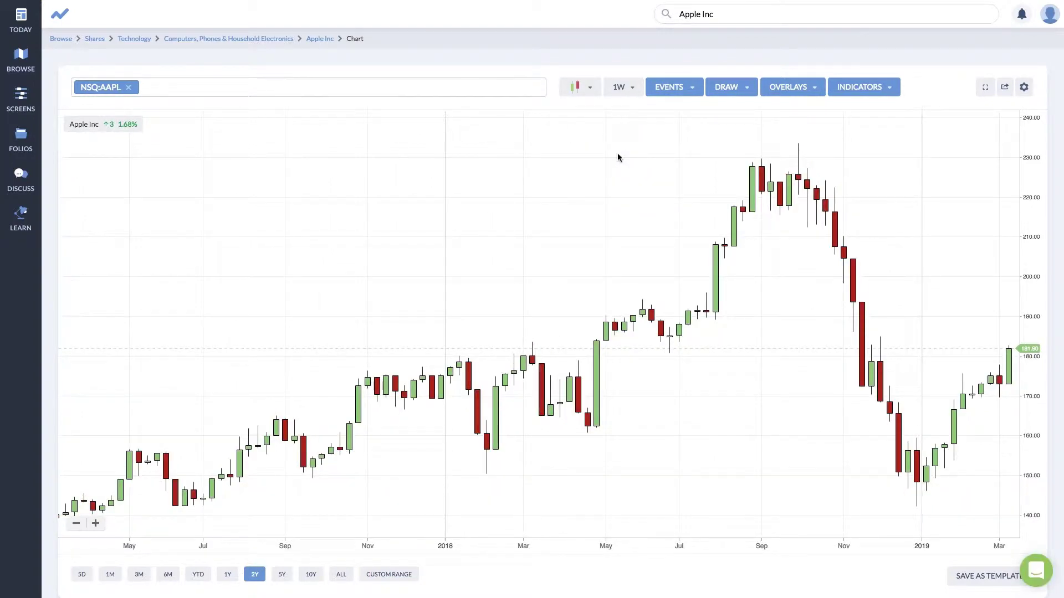
- Mark Dividends and Annual Results events on the chart
{"action": "left_click", "coordinate": [691, 92]}
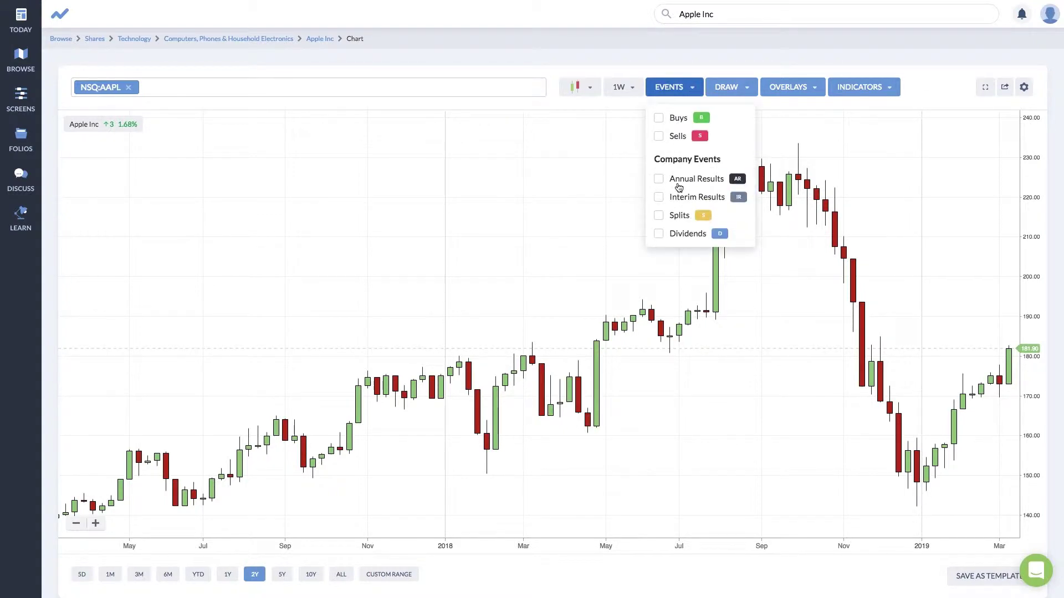
{"action": "left_click", "coordinate": [685, 237]}
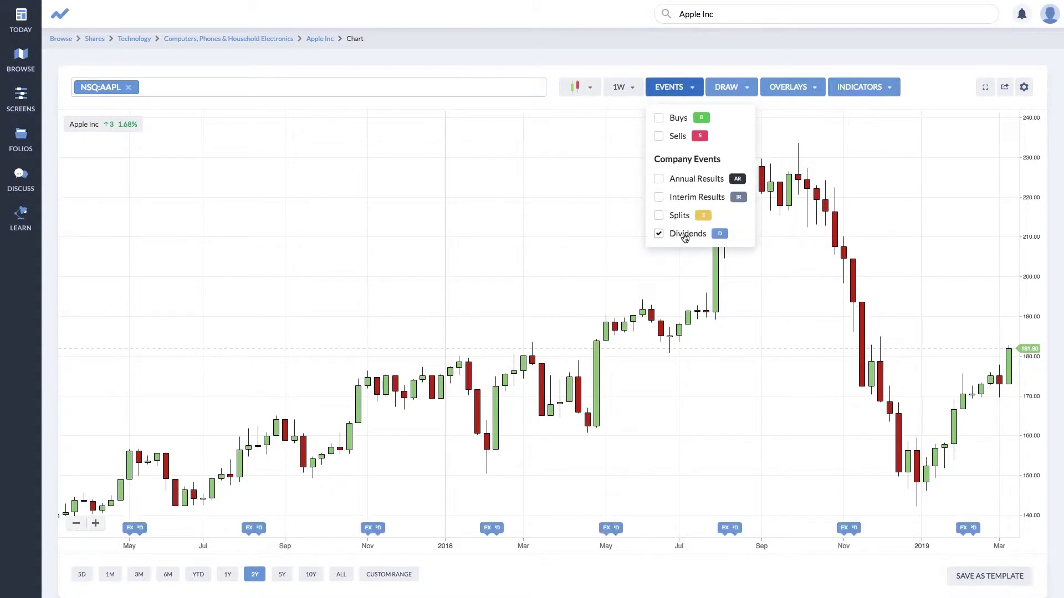
{"action": "left_click", "coordinate": [682, 182]}
{"action": "left_click", "coordinate": [530, 197]}
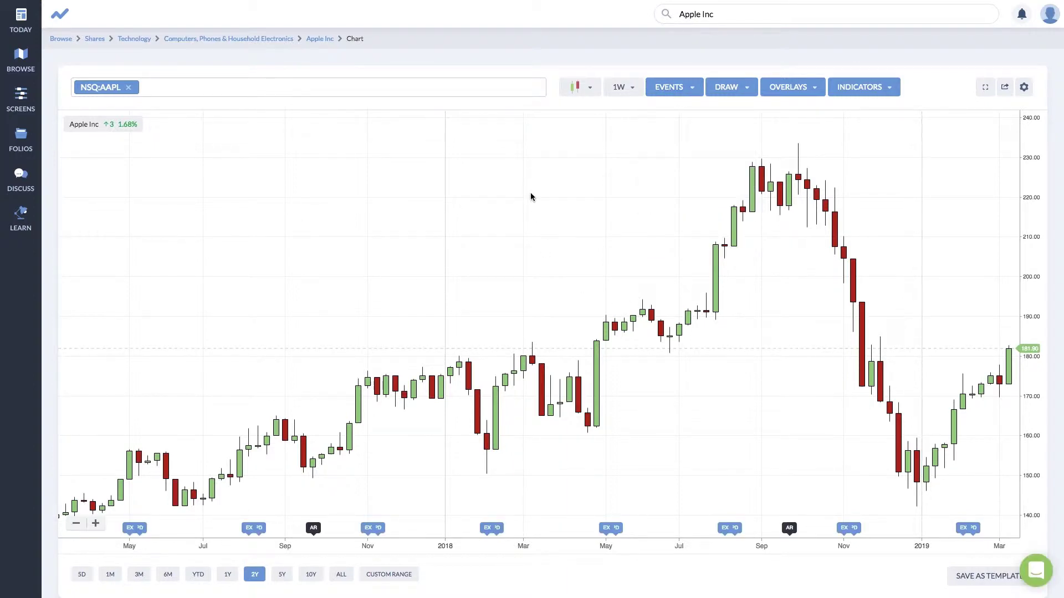
{"action": "left_click", "coordinate": [738, 91]}
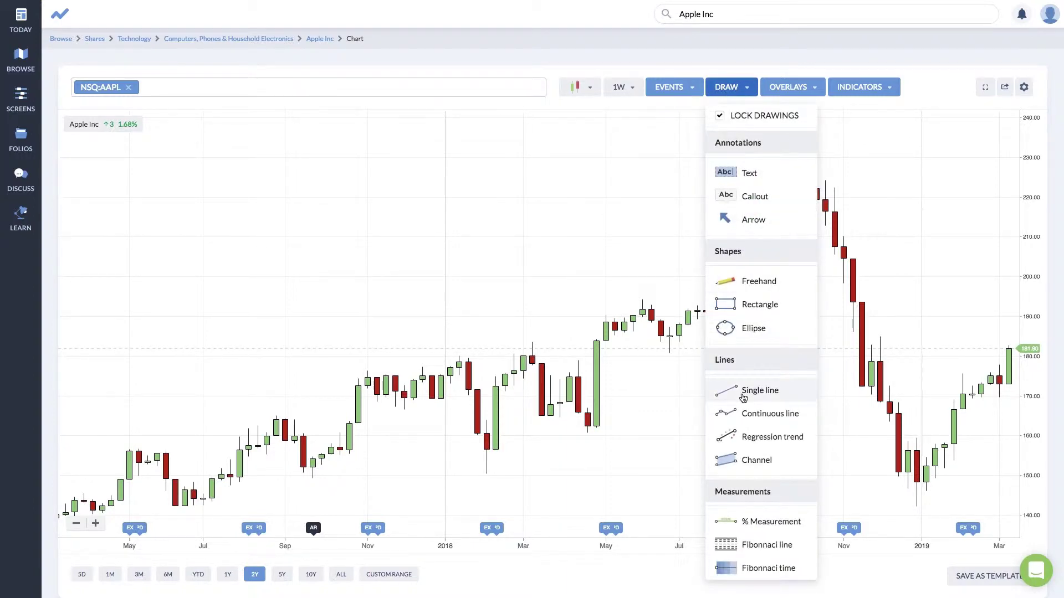
- Draw a single-line trendline from the November 2017 candles up to the 2018 peak
{"action": "left_click", "coordinate": [743, 398]}
{"action": "left_click", "coordinate": [350, 431]}
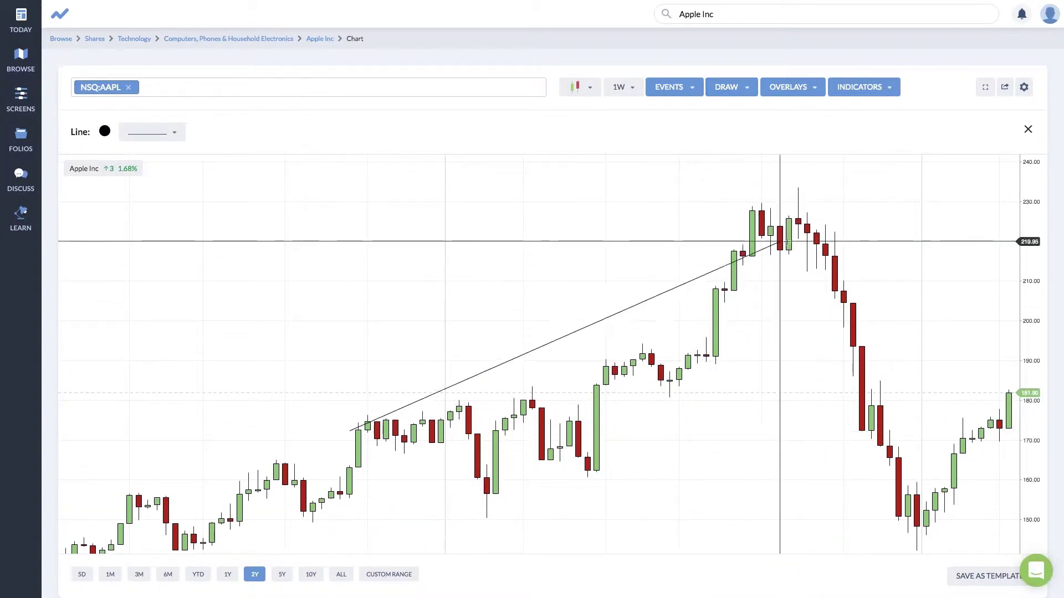
{"action": "left_click", "coordinate": [780, 194]}
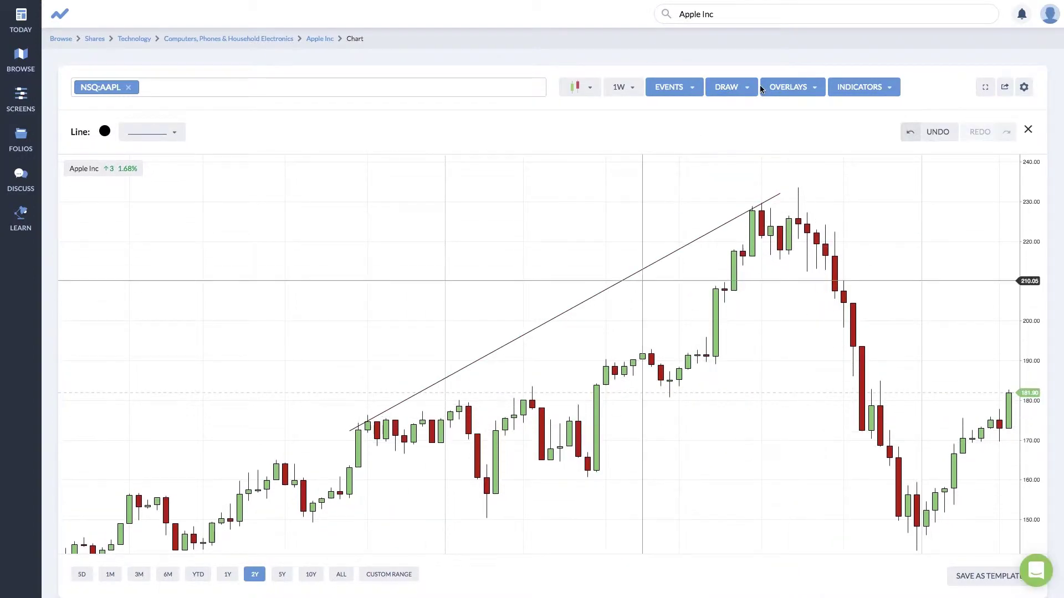
{"action": "left_click", "coordinate": [1027, 130]}
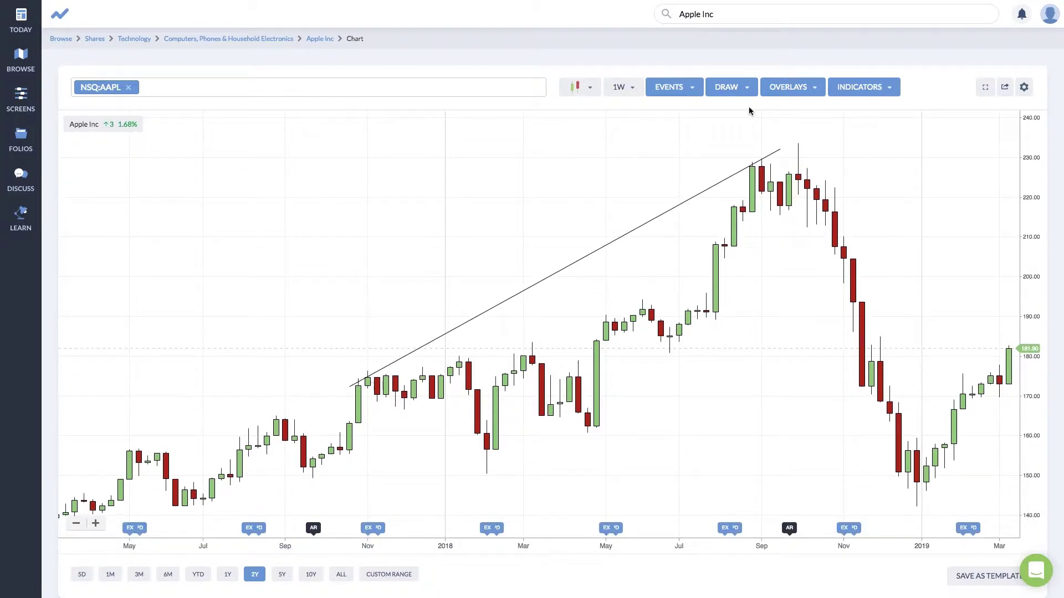
- Add the text note "There's a top here" above the 2018 peak
{"action": "left_click", "coordinate": [725, 90]}
{"action": "left_click", "coordinate": [750, 174]}
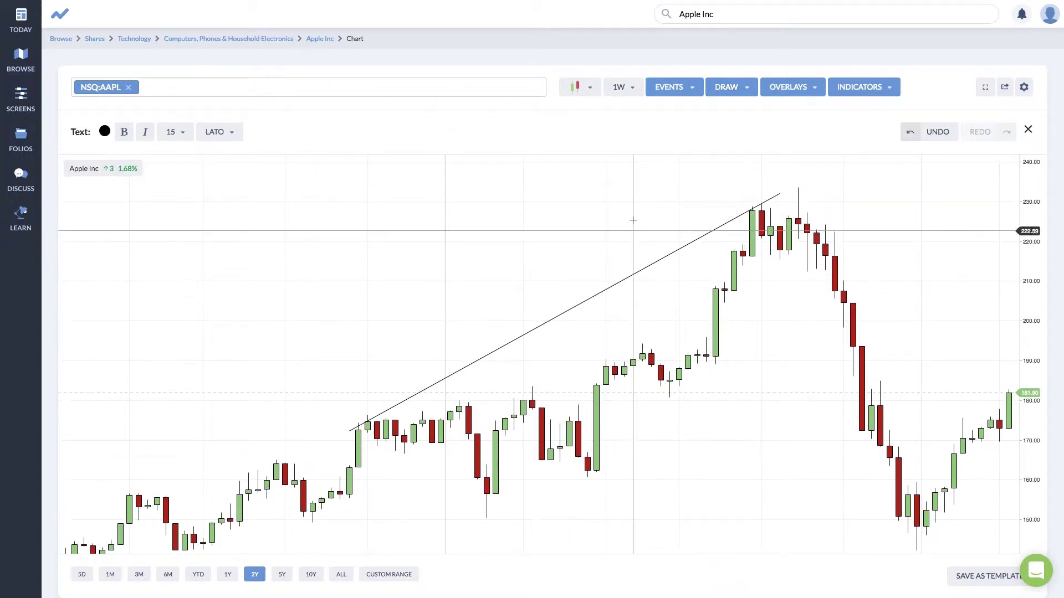
{"action": "left_click", "coordinate": [637, 195]}
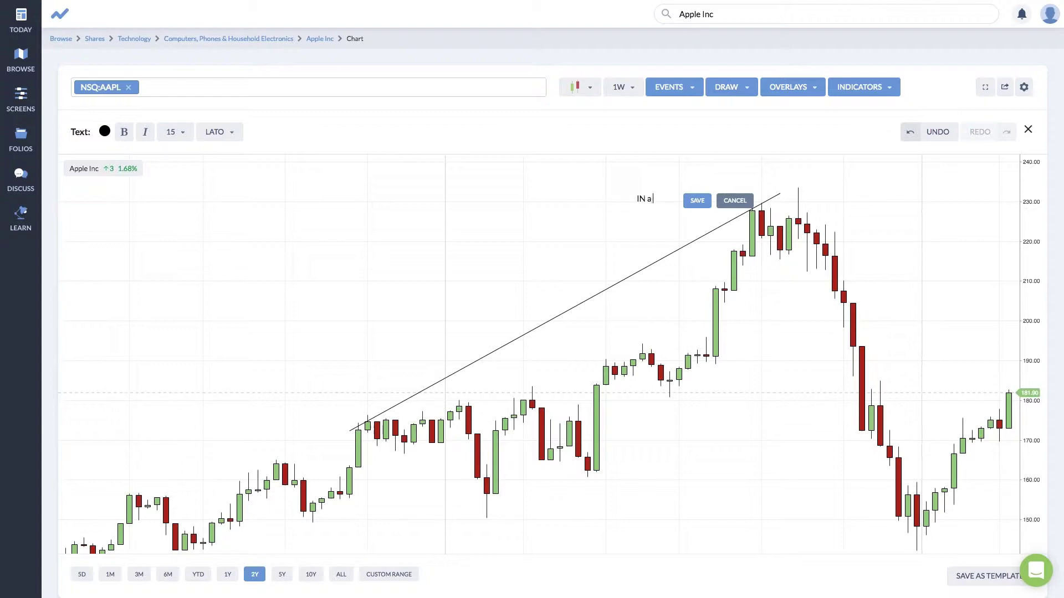
{"action": "type", "text": "There's a top here"}
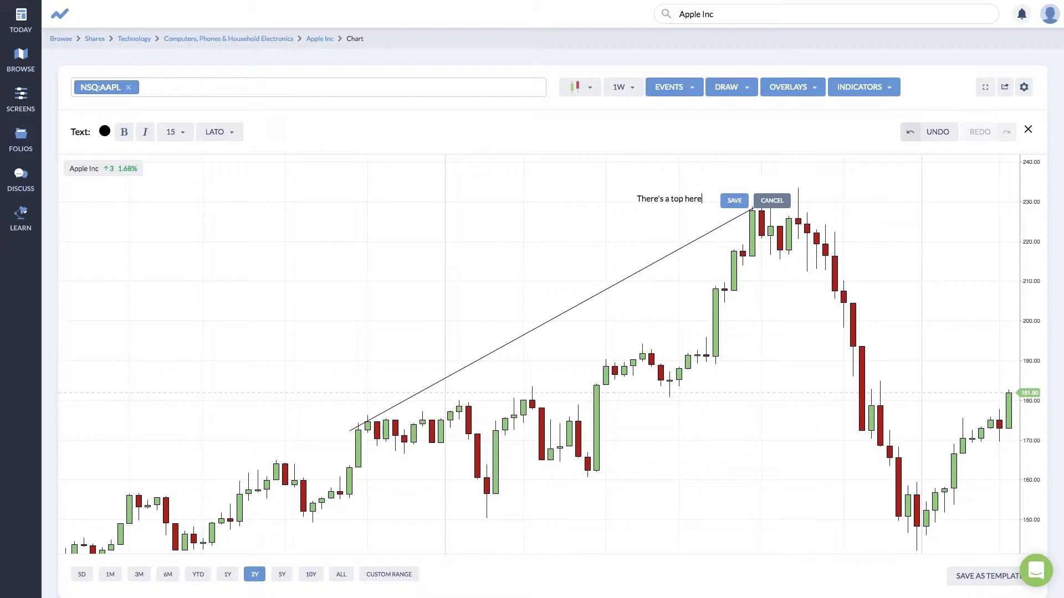
{"action": "left_click", "coordinate": [734, 200]}
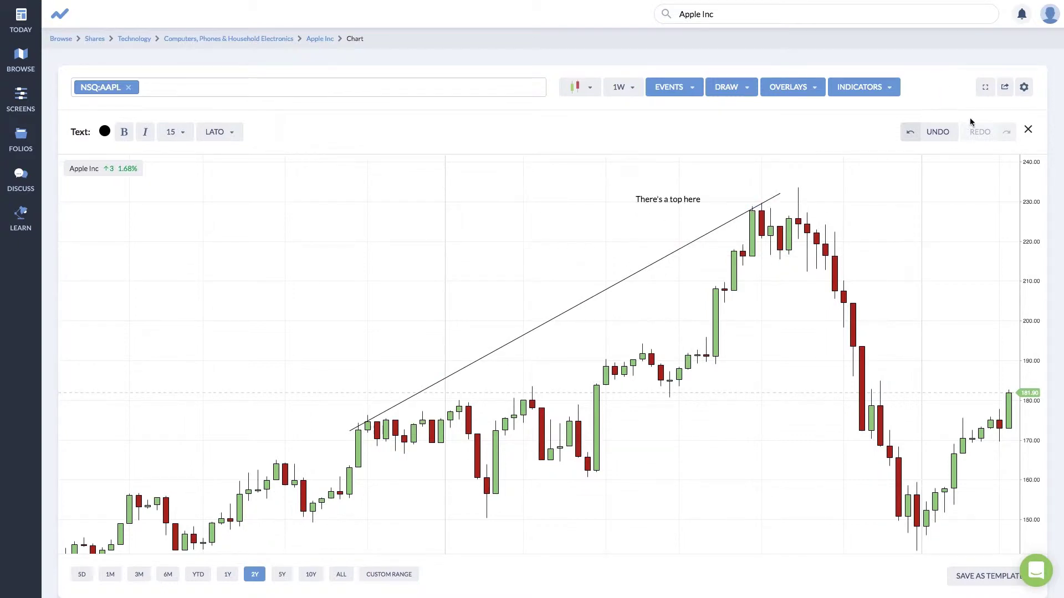
{"action": "left_click", "coordinate": [1028, 130]}
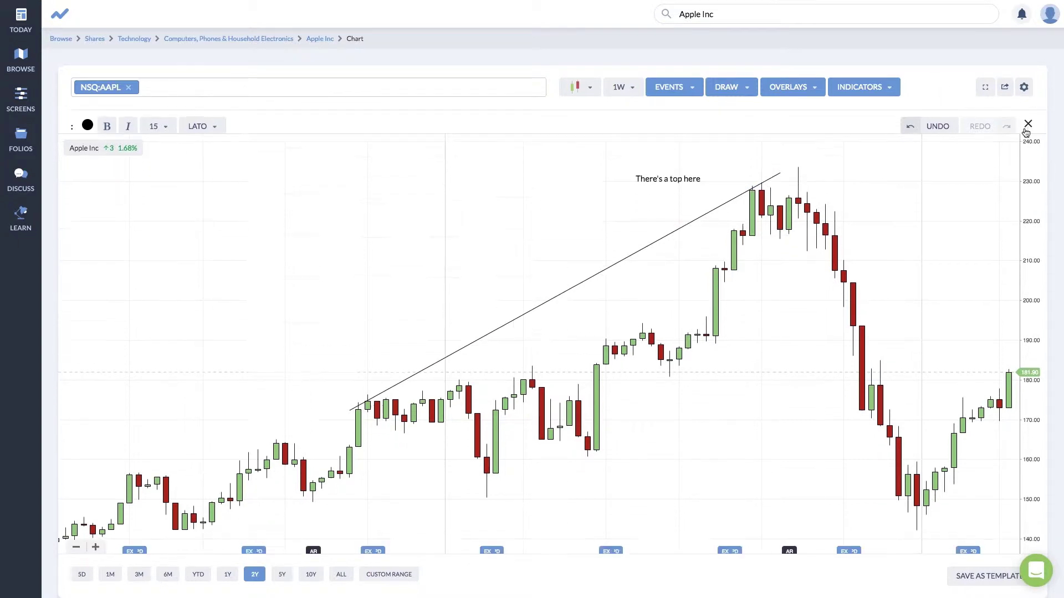
- Add a Moving Average overlay and a MACD (12,26,9) indicator panel below the chart
{"action": "left_click", "coordinate": [814, 89]}
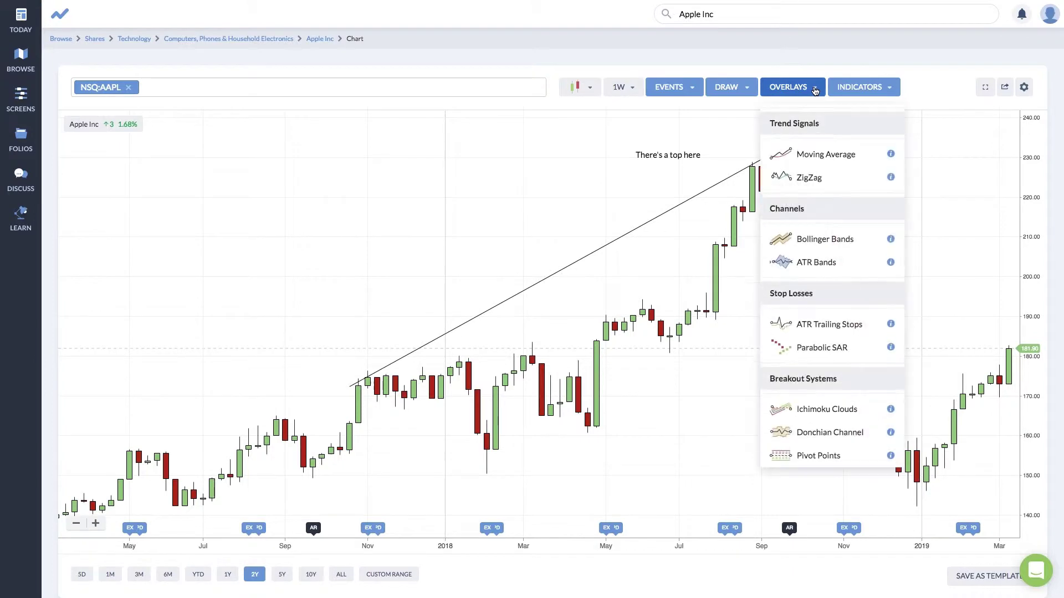
{"action": "left_click", "coordinate": [820, 165]}
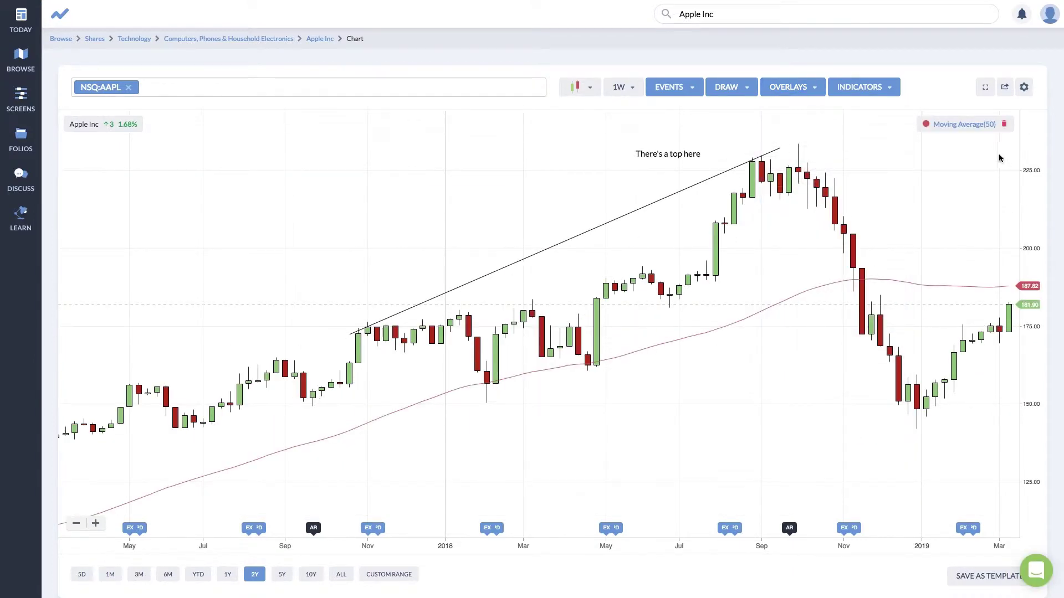
{"action": "left_click", "coordinate": [884, 88]}
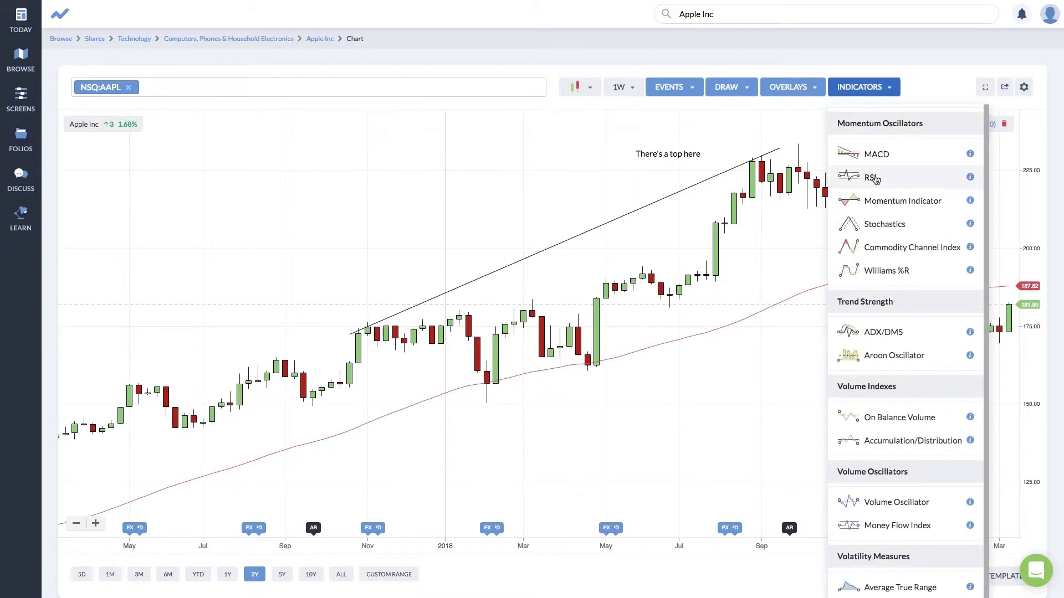
{"action": "left_click", "coordinate": [887, 162]}
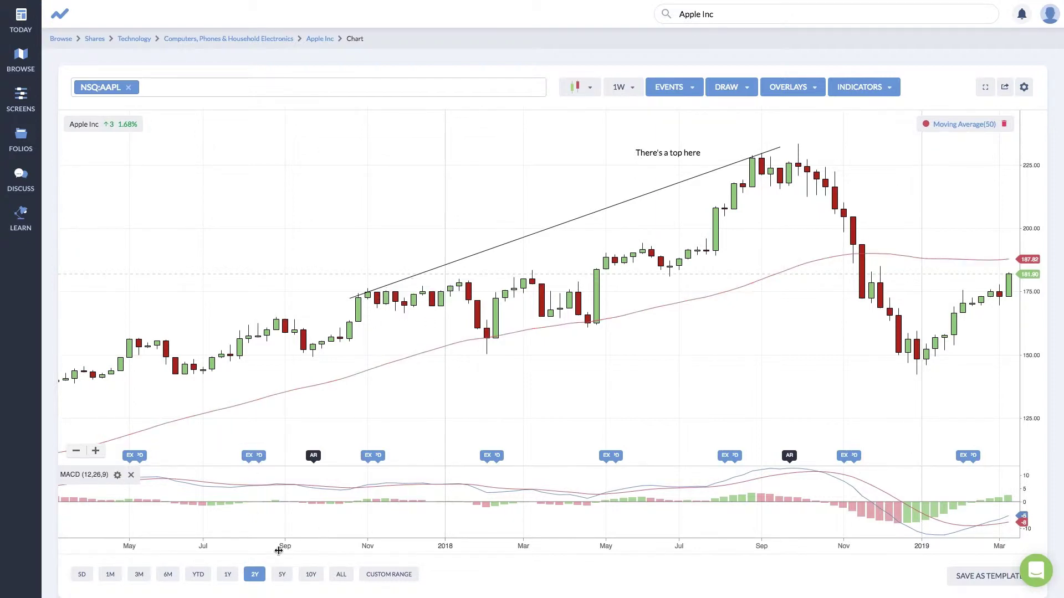
{"action": "left_click", "coordinate": [341, 576]}
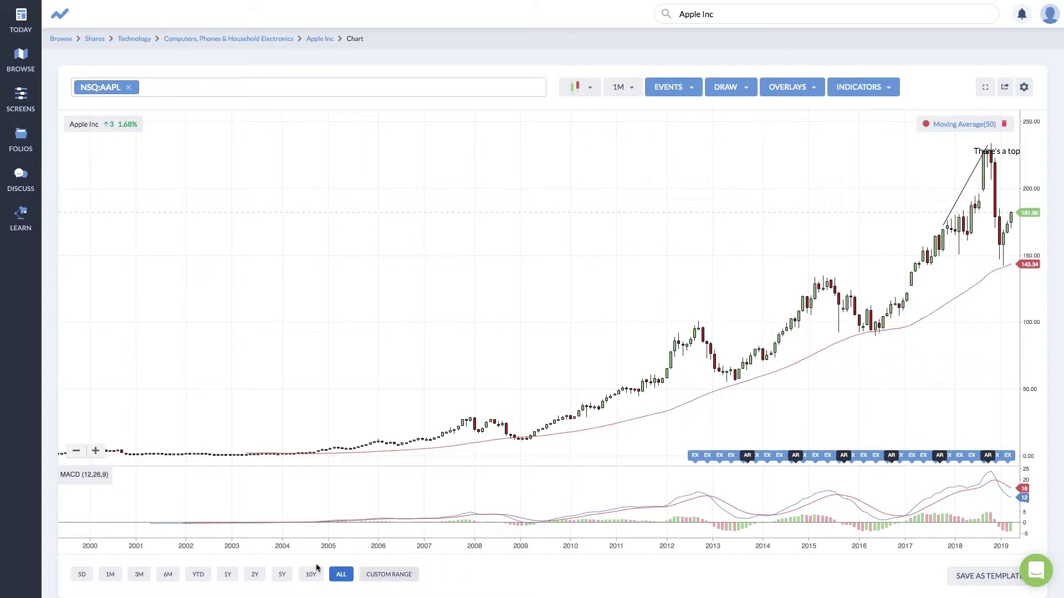
{"action": "left_click", "coordinate": [255, 574]}
{"action": "left_click", "coordinate": [629, 94]}
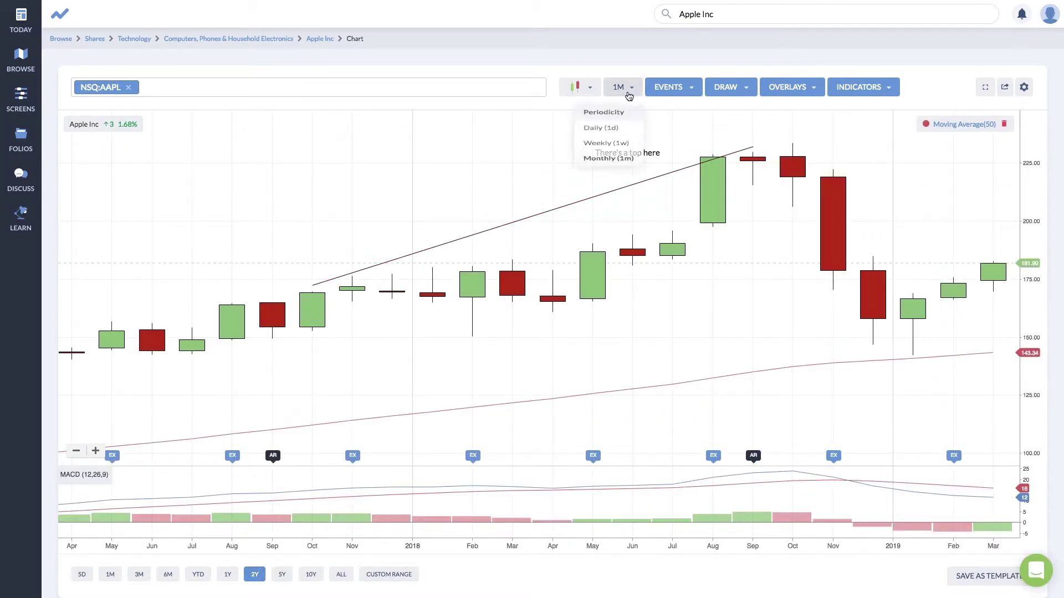
{"action": "left_click", "coordinate": [622, 156]}
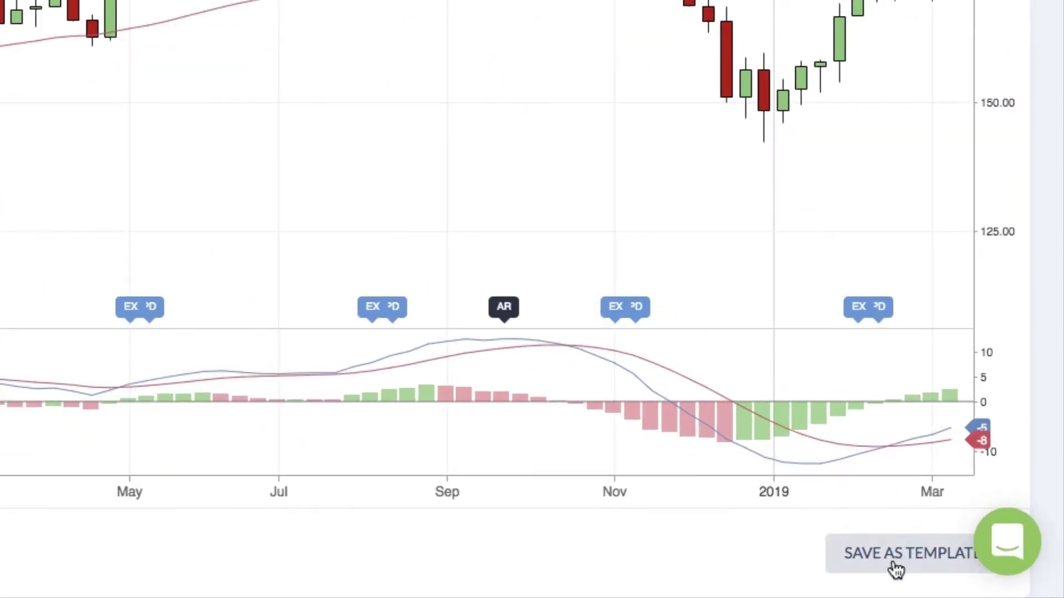
- Save the chart as a template with the name 'My Template'
{"action": "left_click", "coordinate": [834, 550]}
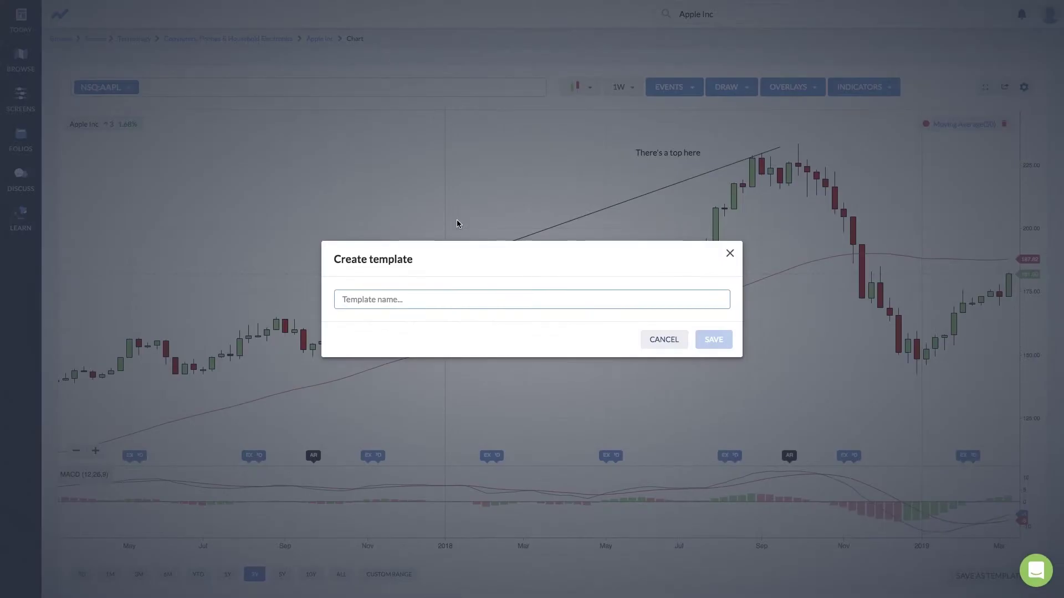
{"action": "type", "text": "My Template"}
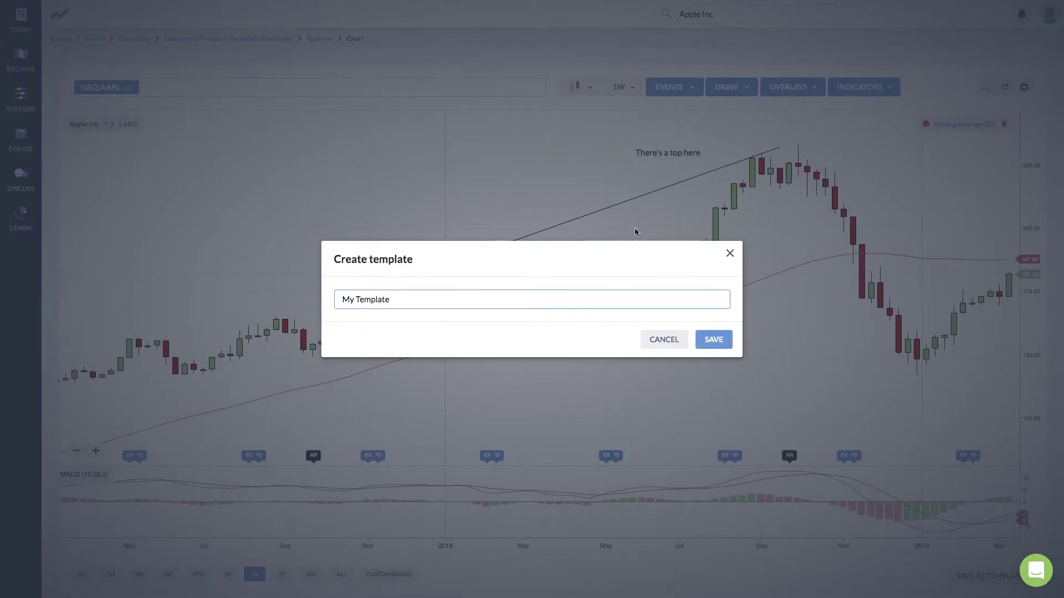
{"action": "left_click", "coordinate": [718, 338]}
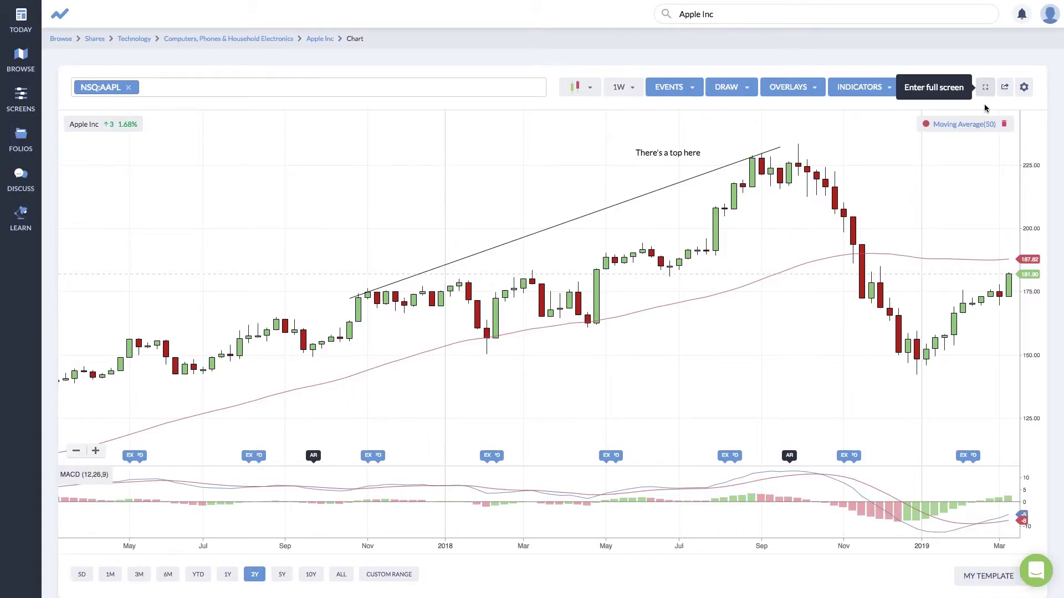
- Put the chart in full screen, check the share menu, and bring up the gear settings
{"action": "left_click", "coordinate": [985, 87]}
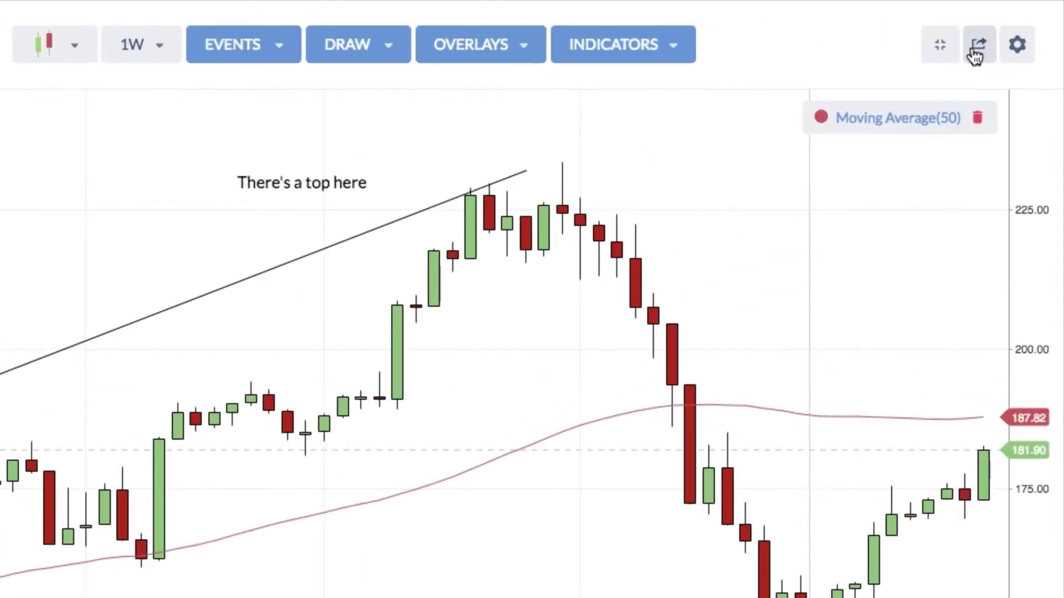
{"action": "left_click", "coordinate": [979, 51]}
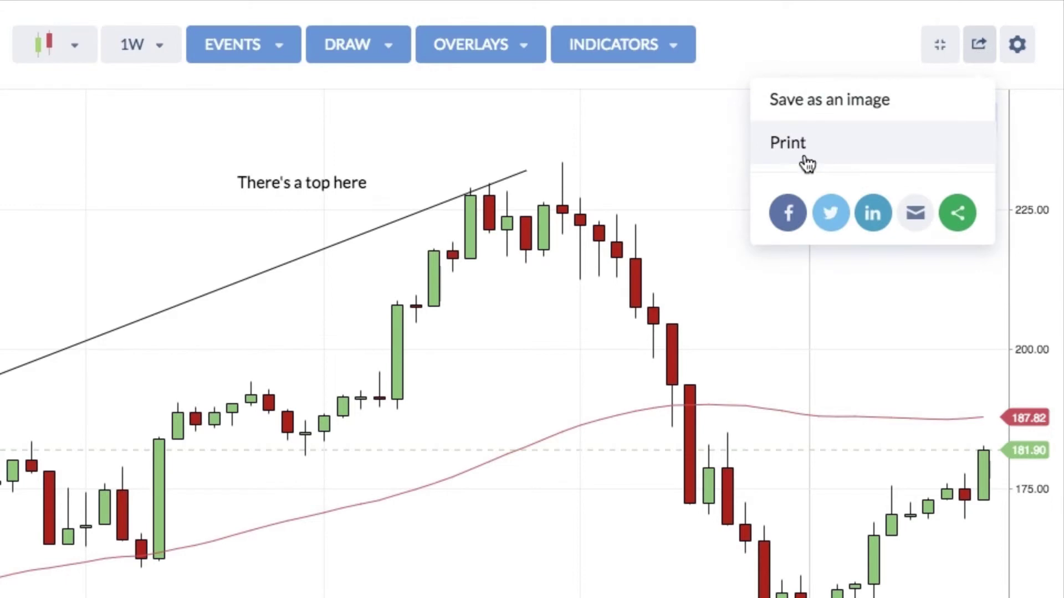
{"action": "left_click", "coordinate": [866, 36]}
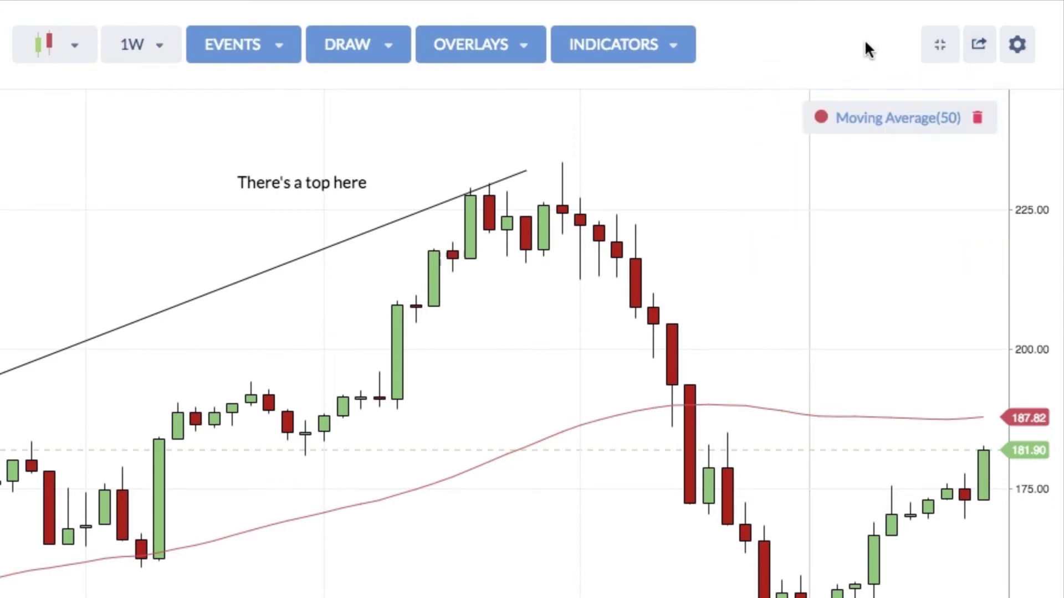
{"action": "left_click", "coordinate": [1019, 48]}
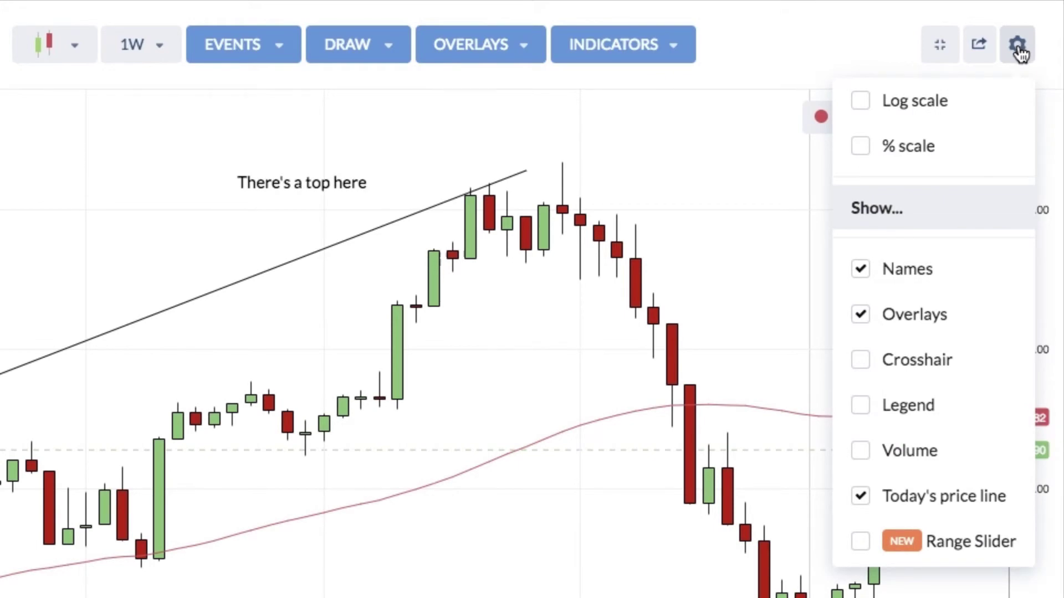
- Enable Legend and Range Slider, then drag the slider window back to about 2009–2016
{"action": "left_click", "coordinate": [860, 407]}
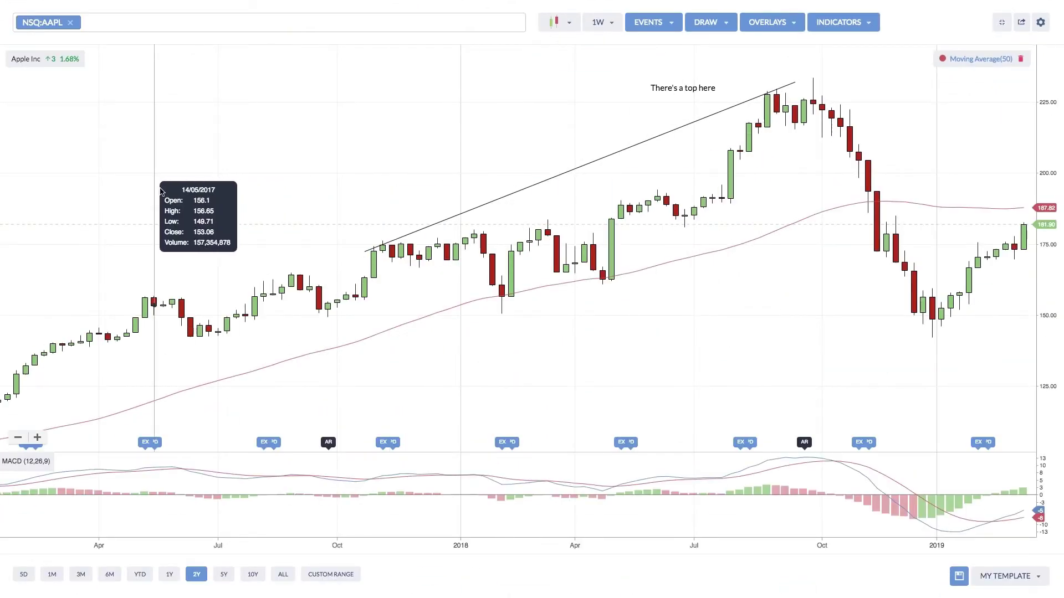
{"action": "left_click", "coordinate": [1040, 22]}
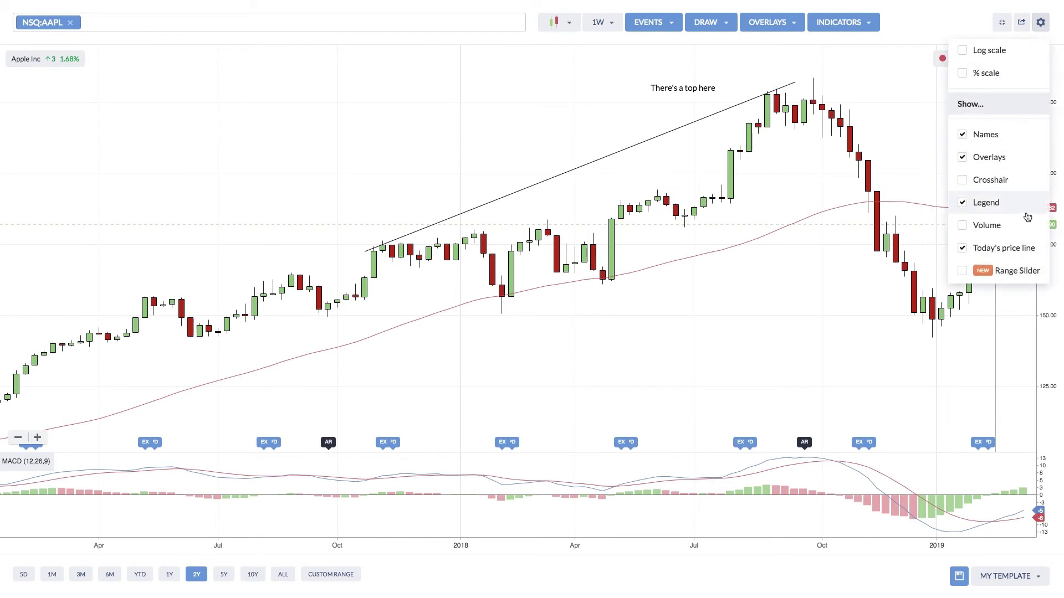
{"action": "left_click", "coordinate": [1003, 272]}
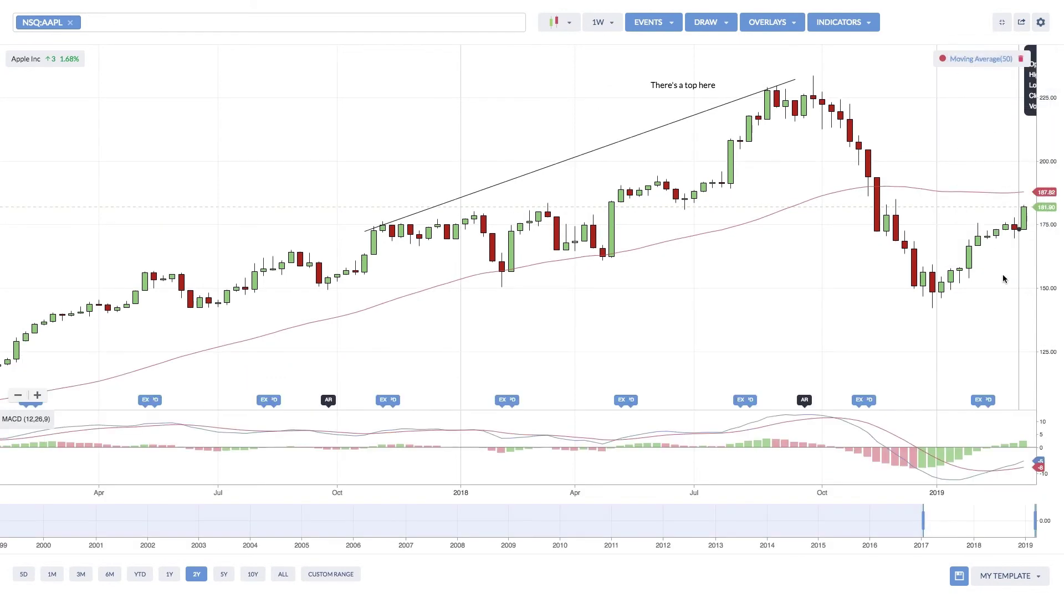
{"action": "mouse_move", "coordinate": [900, 524]}
{"action": "left_mouse_down"}
{"action": "mouse_move", "coordinate": [604, 522]}
{"action": "mouse_move", "coordinate": [888, 517]}
{"action": "left_mouse_up"}
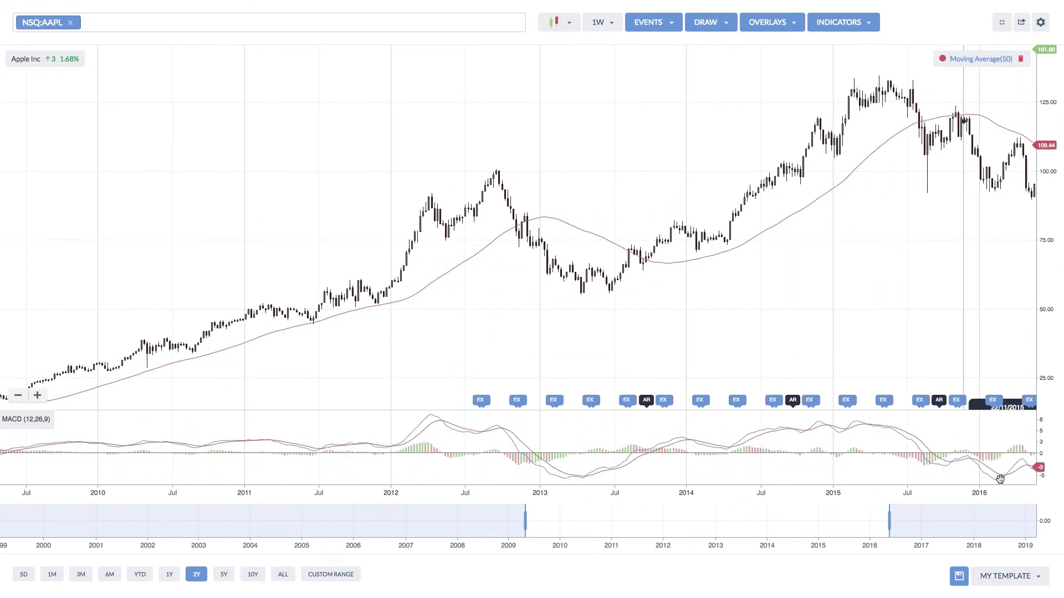